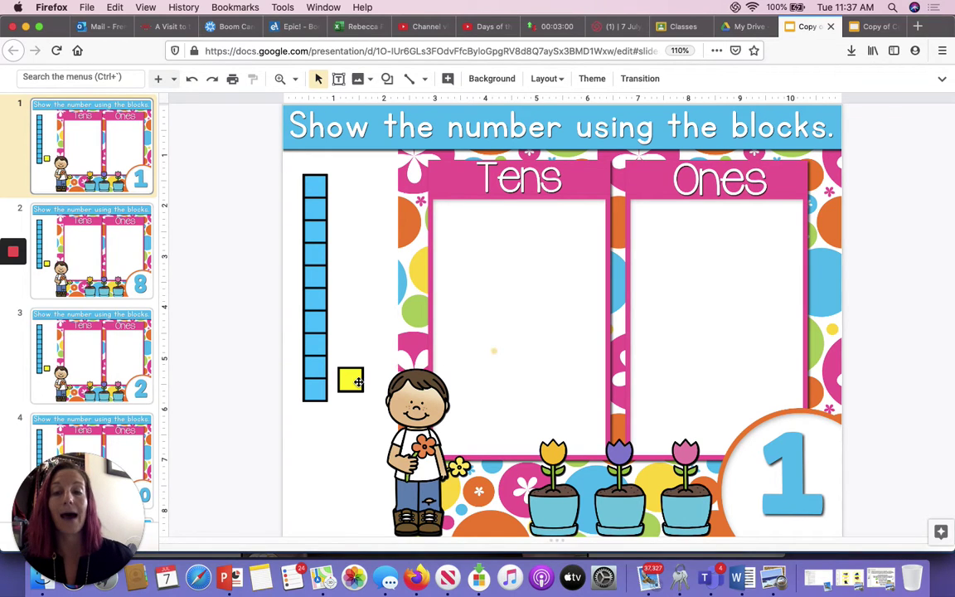
# Step: Place one yellow ones block in the Ones box to show 1, then go to slide 2 (number 8)
pyautogui.moveTo(355, 381); pyautogui.dragTo(718, 325)
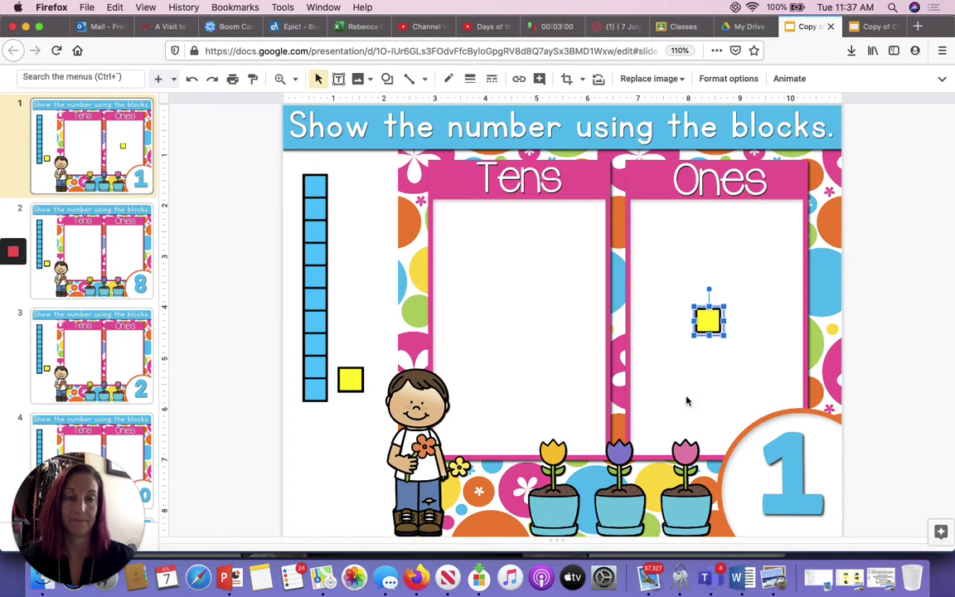
pyautogui.click(296, 464)
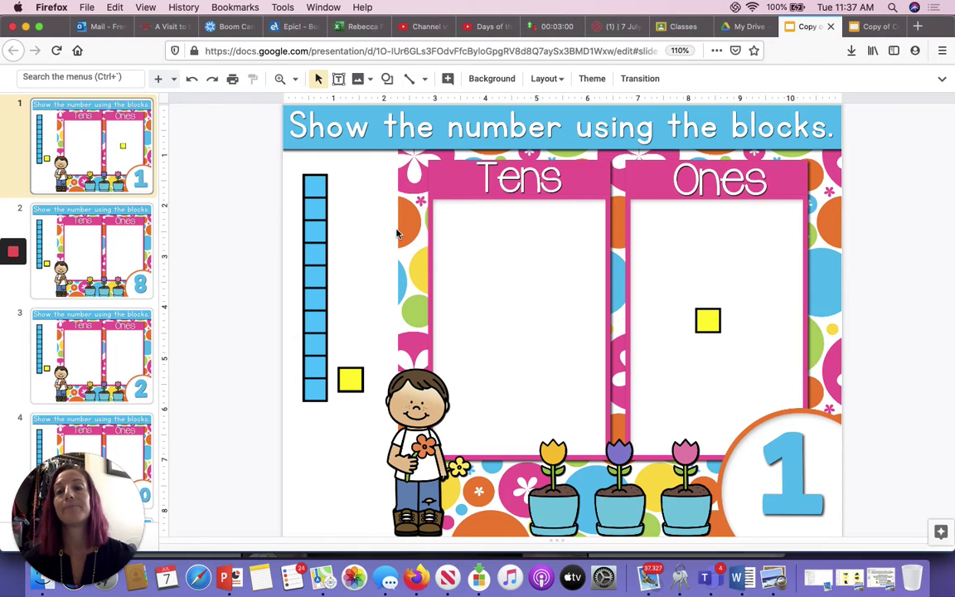
pyautogui.click(119, 261)
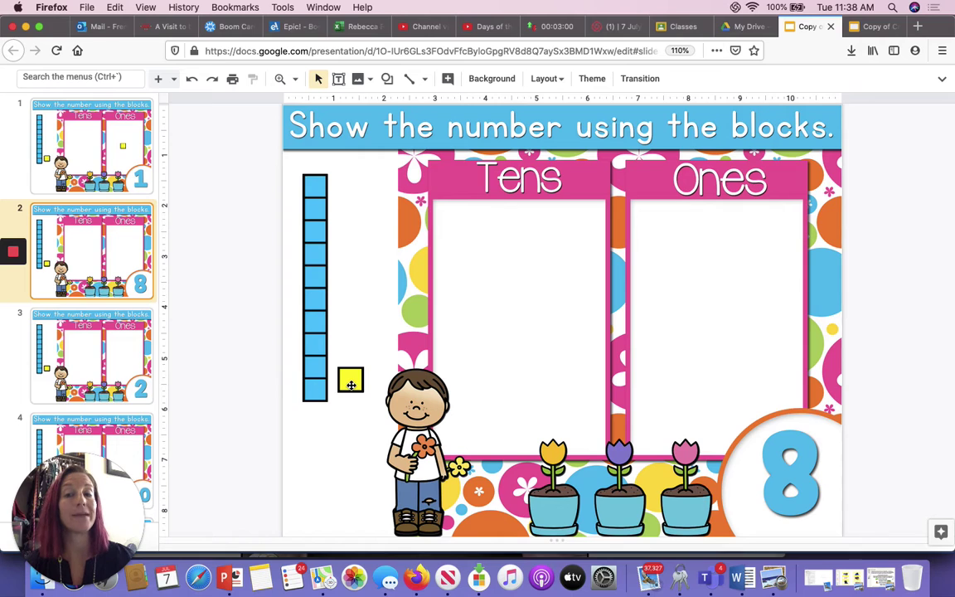
# Step: Drag eight copies of the yellow ones block into the Ones box on the number 8 slide
pyautogui.moveTo(350, 384); pyautogui.dragTo(687, 354)
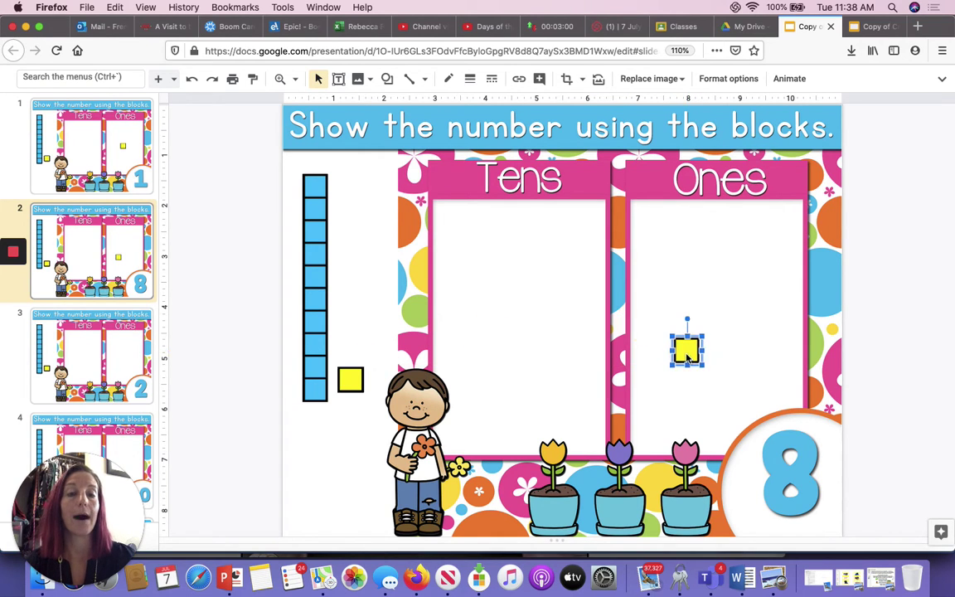
pyautogui.click(351, 380)
pyautogui.moveTo(352, 380); pyautogui.dragTo(665, 277)
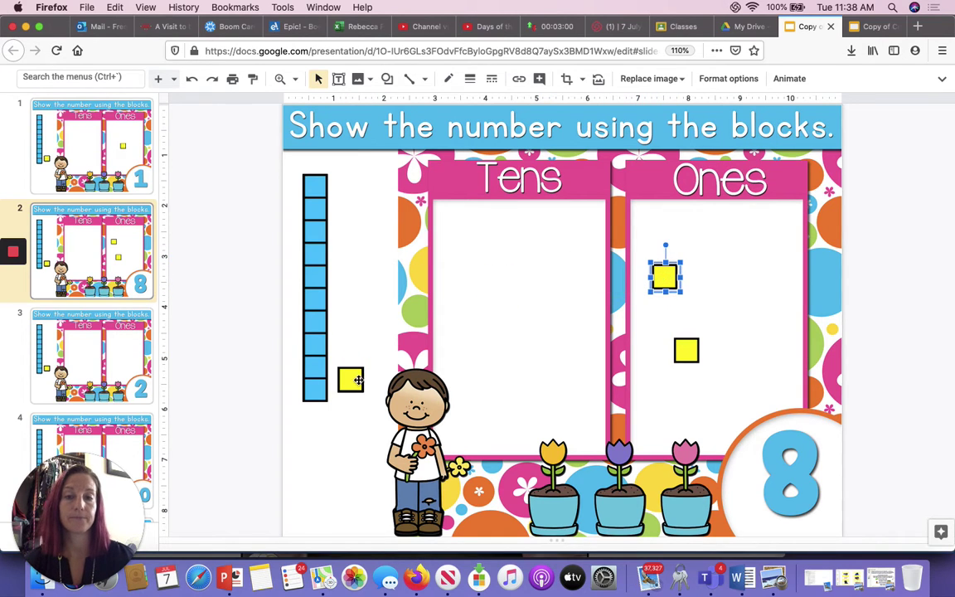
pyautogui.moveTo(354, 380); pyautogui.dragTo(728, 241)
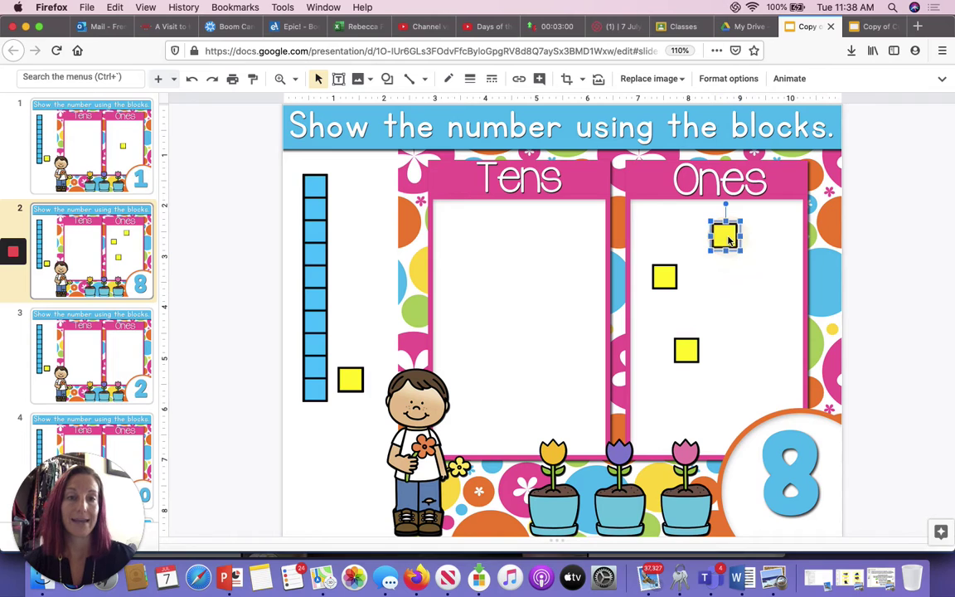
pyautogui.click(350, 379)
pyautogui.hotkey('ctrl', 'v')
pyautogui.moveTo(650, 272); pyautogui.dragTo(736, 289)
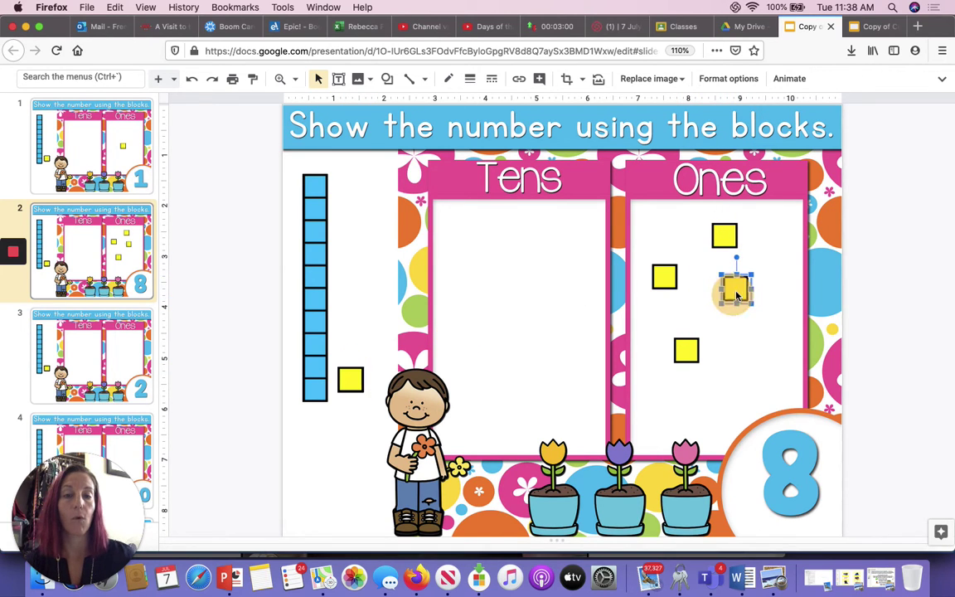
pyautogui.moveTo(350, 380); pyautogui.dragTo(735, 356)
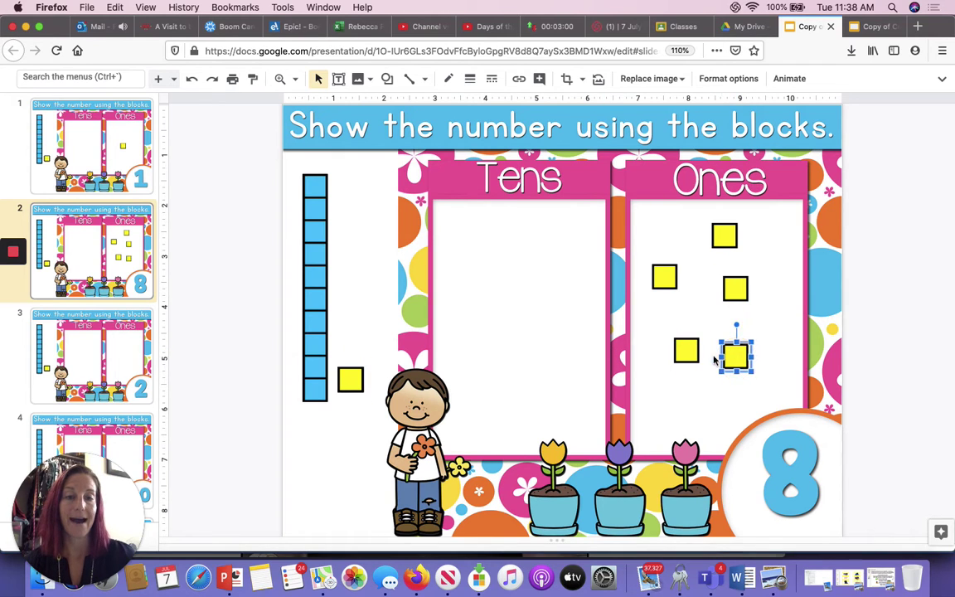
pyautogui.moveTo(350, 380); pyautogui.dragTo(702, 380)
pyautogui.click(350, 379)
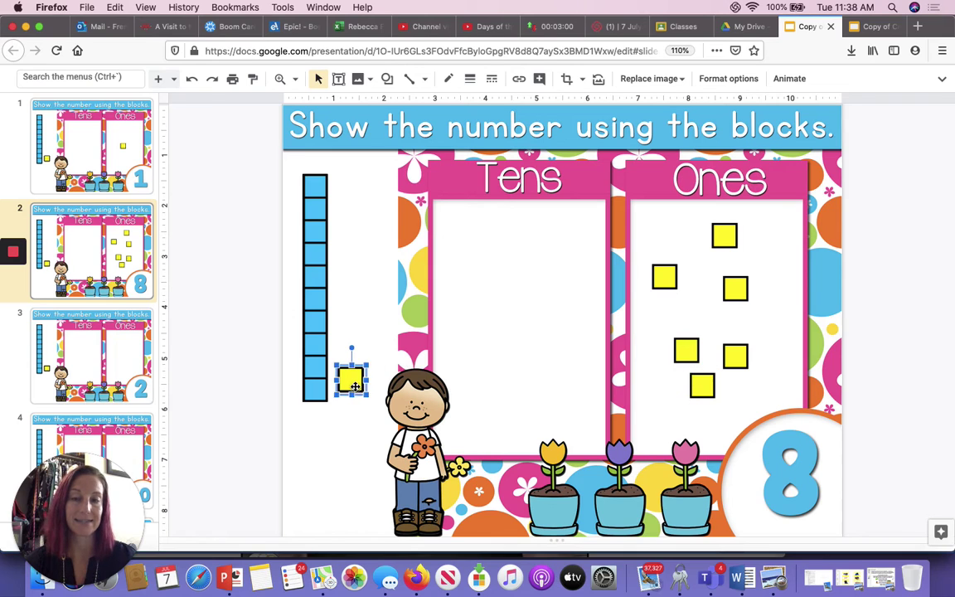
pyautogui.moveTo(620, 223); pyautogui.dragTo(656, 220)
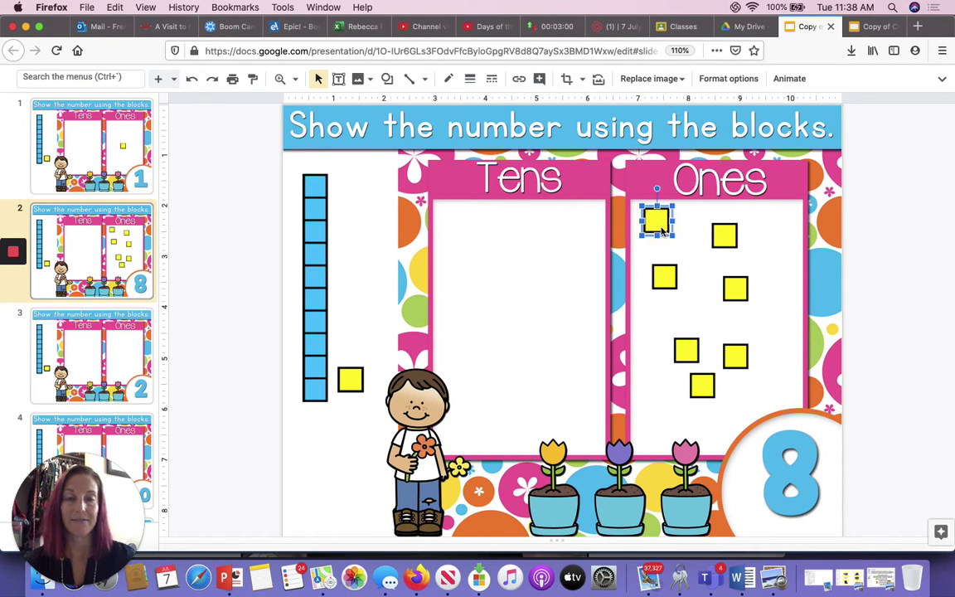
pyautogui.moveTo(350, 380); pyautogui.dragTo(686, 314)
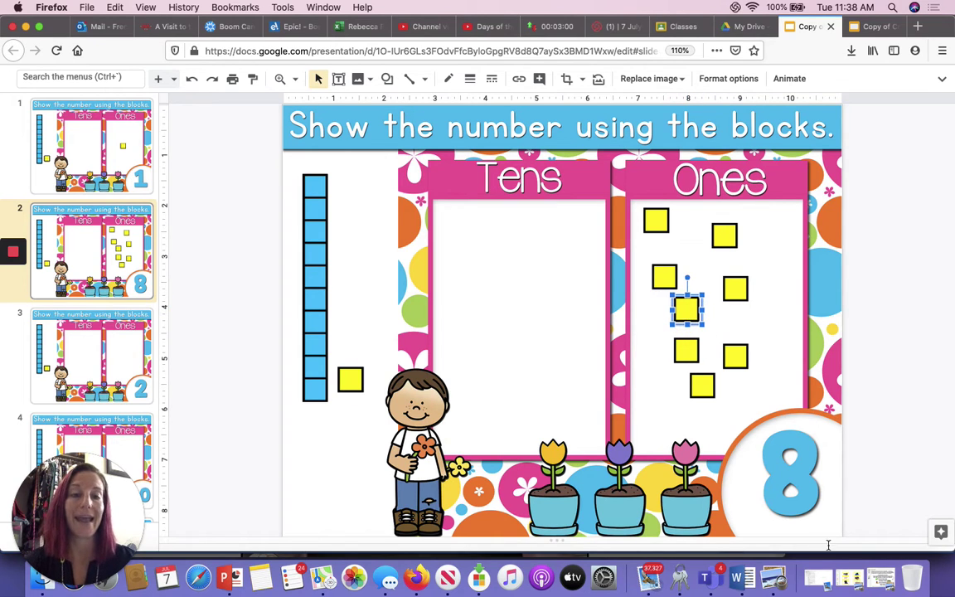
pyautogui.click(759, 326)
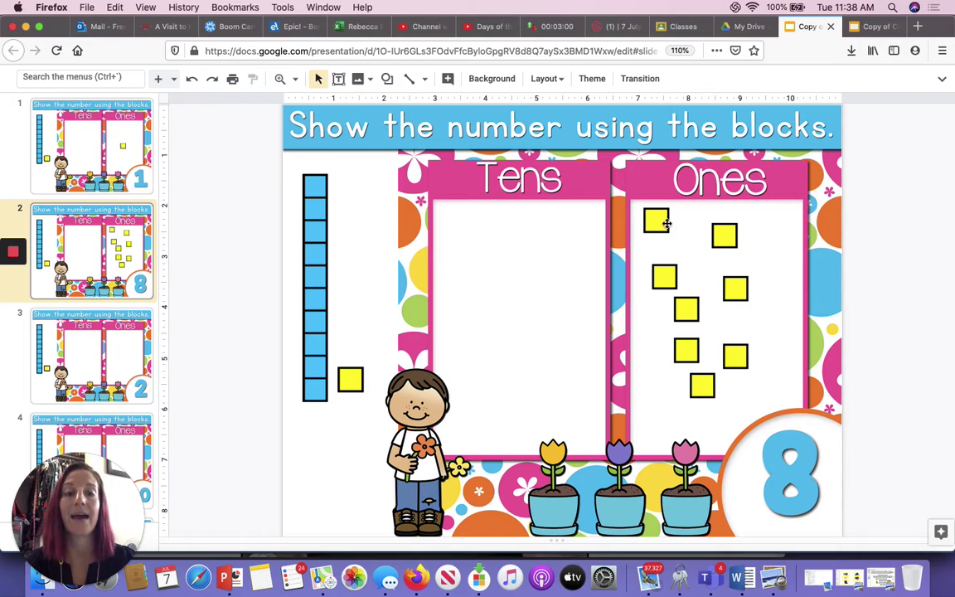
# Step: Count the eight yellow blocks in the Ones box one by one
pyautogui.click(654, 221)
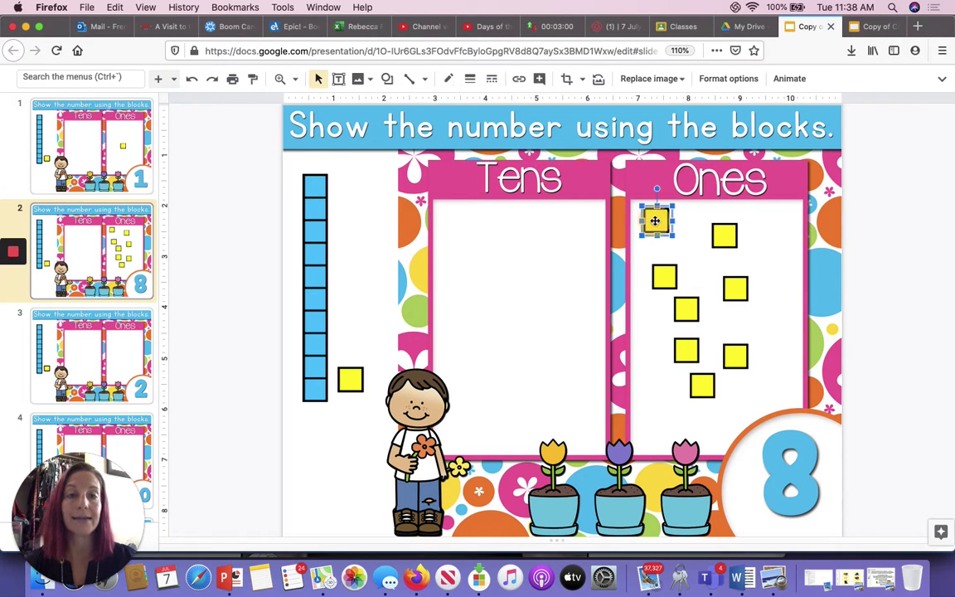
pyautogui.click(720, 241)
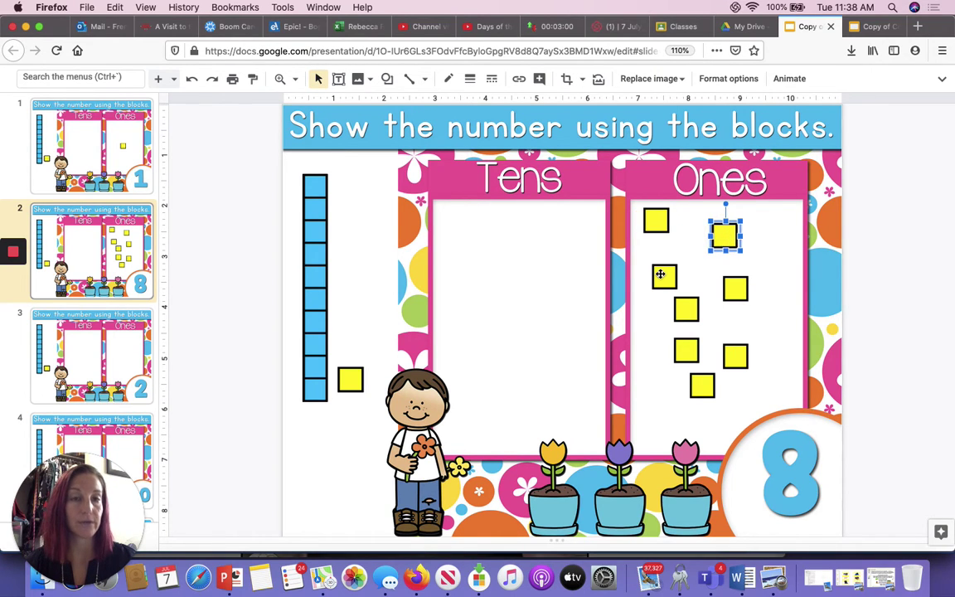
pyautogui.click(662, 275)
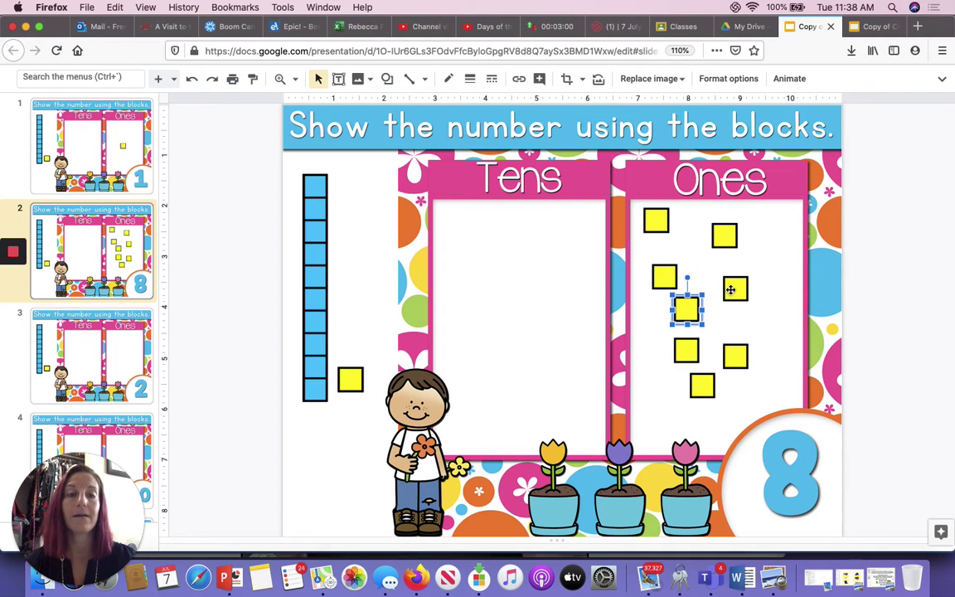
pyautogui.click(731, 290)
pyautogui.click(687, 348)
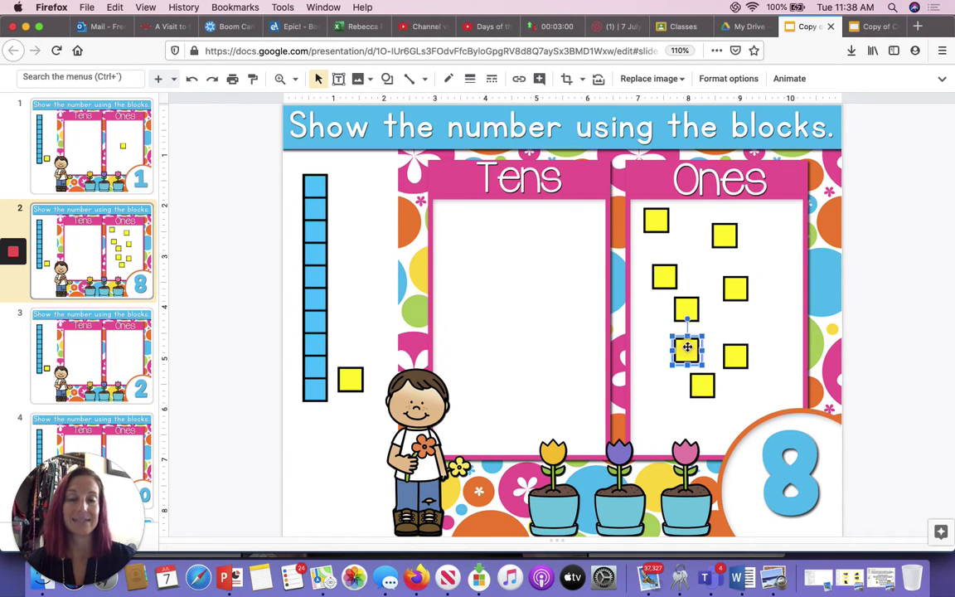
pyautogui.click(735, 355)
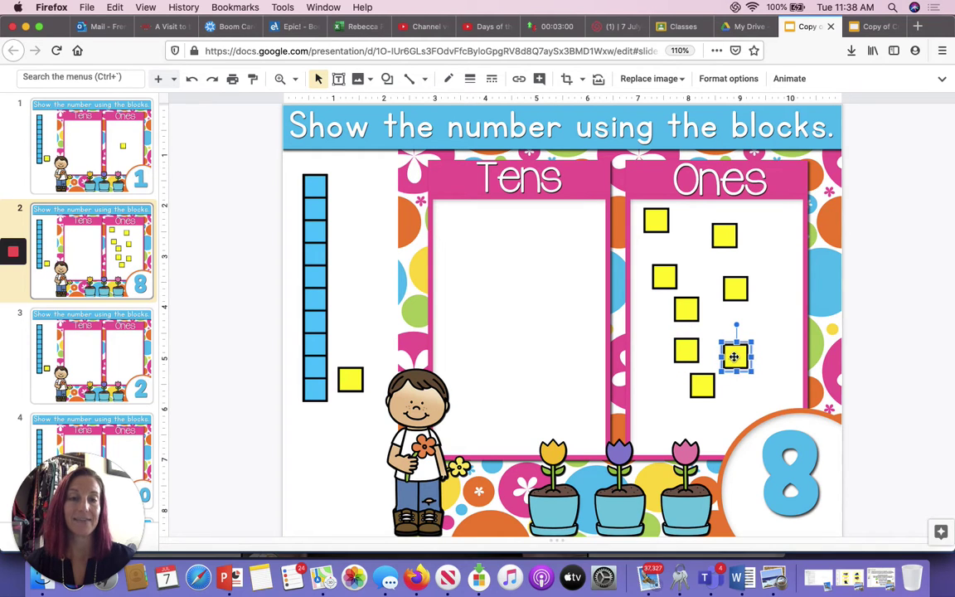
pyautogui.click(703, 384)
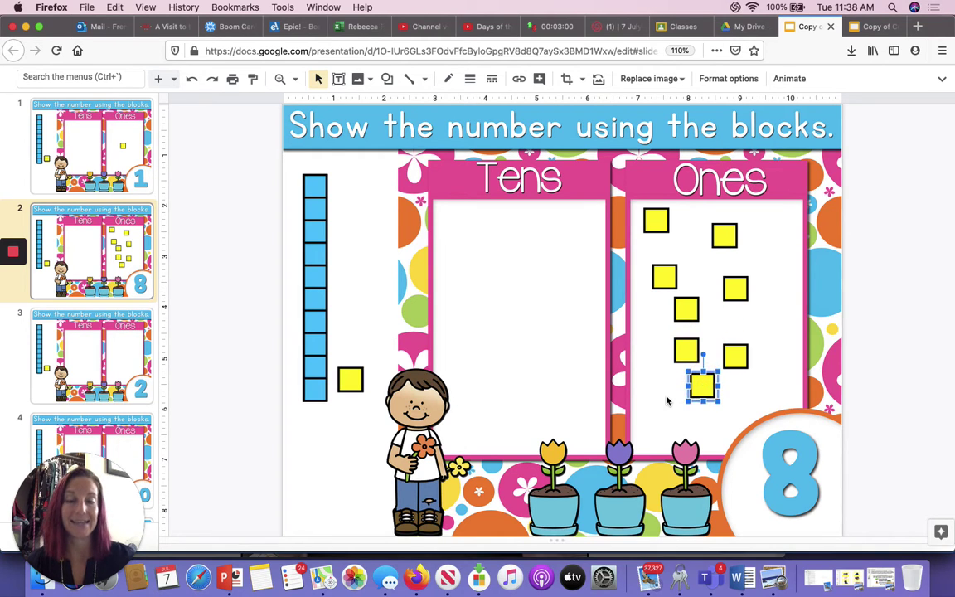
pyautogui.click(667, 401)
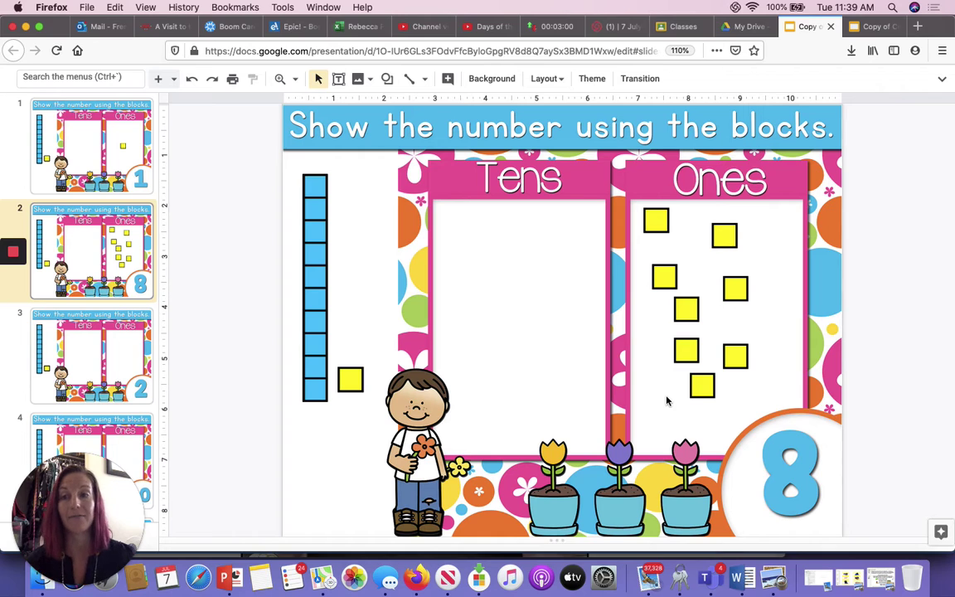
# Step: On the number 2 slide, drag two yellow ones blocks into the Ones box
pyautogui.click(85, 367)
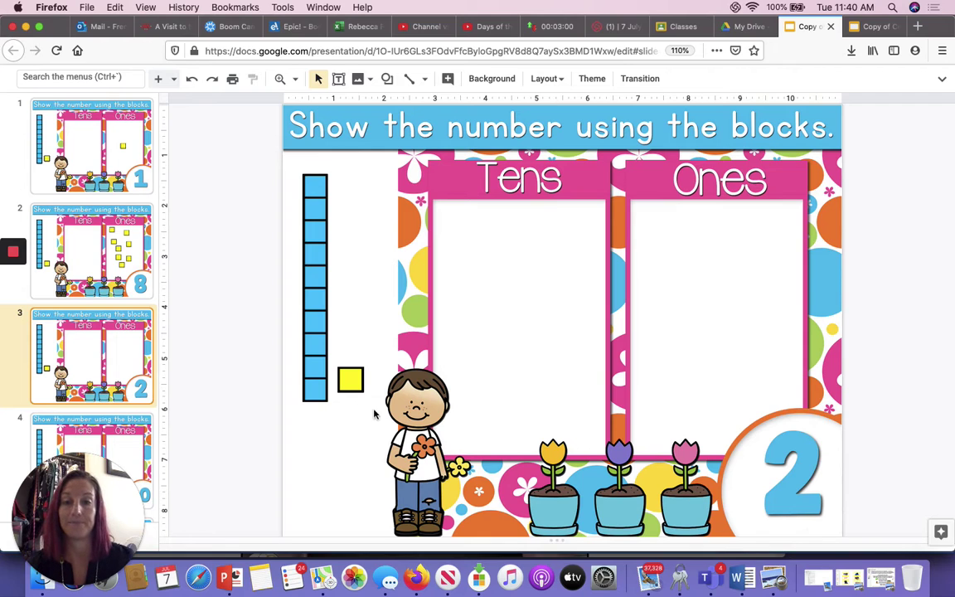
pyautogui.moveTo(353, 384); pyautogui.dragTo(720, 262)
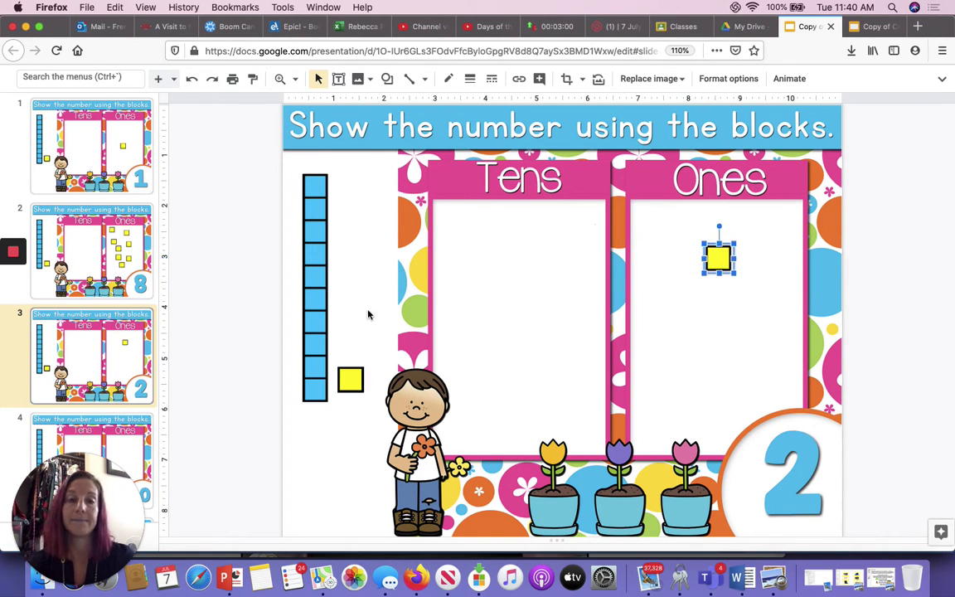
pyautogui.moveTo(352, 380); pyautogui.dragTo(690, 327)
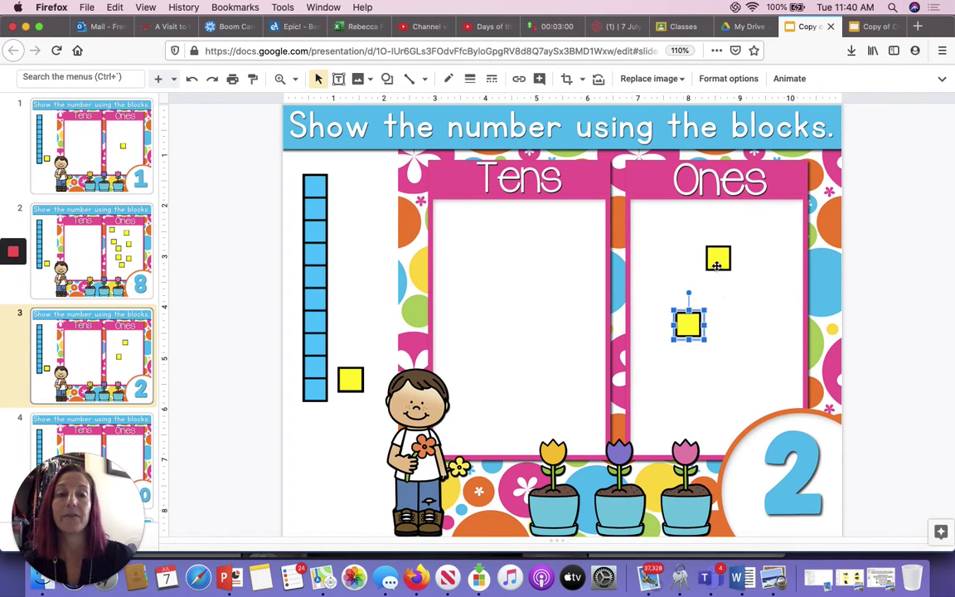
# Step: Count the two blocks in the Ones box, then go to the number 10 slide
pyautogui.click(717, 265)
pyautogui.click(689, 325)
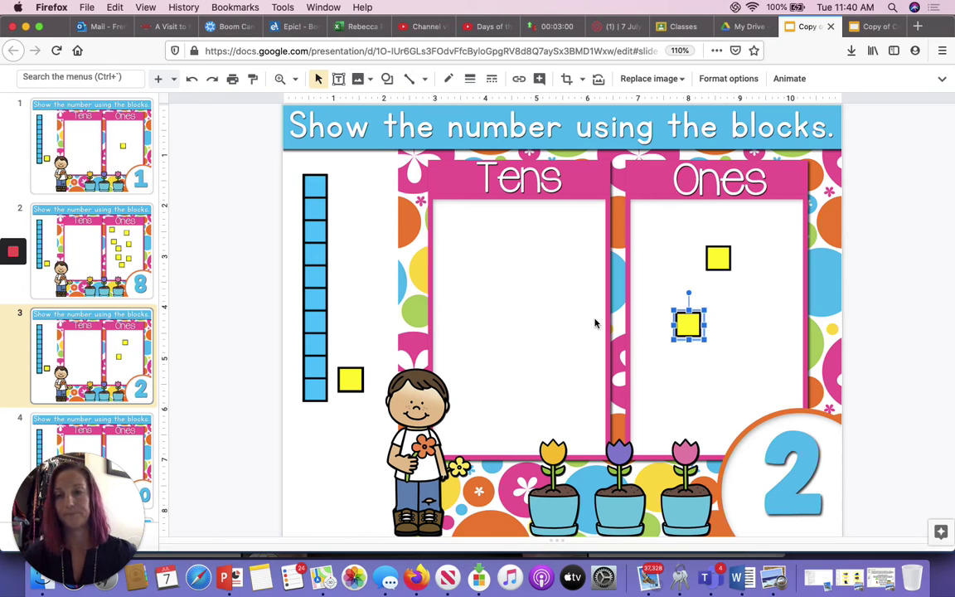
pyautogui.click(124, 445)
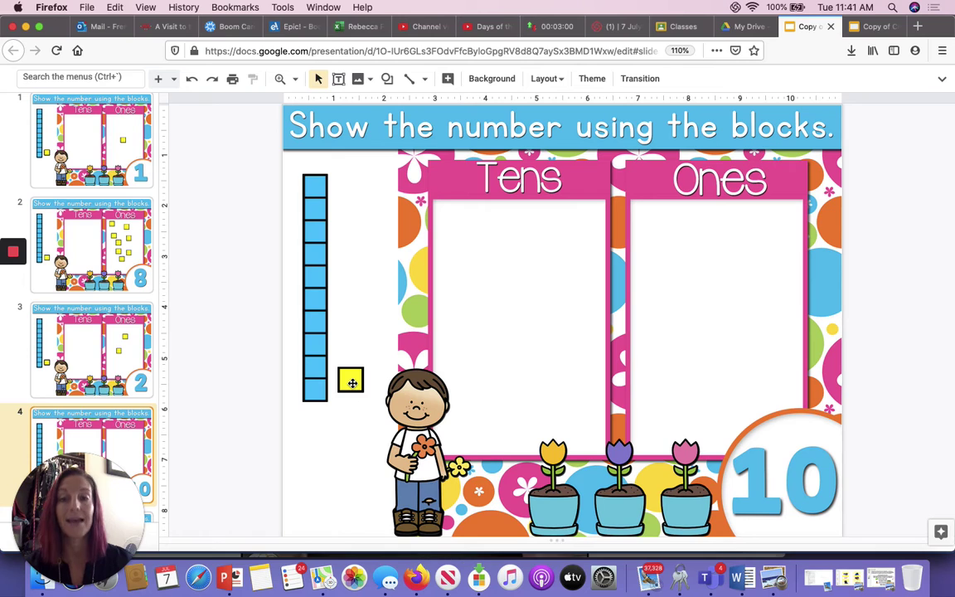
# Step: Drag ten yellow ones block copies into the Ones box on the number 10 slide
pyautogui.moveTo(352, 382); pyautogui.dragTo(702, 235)
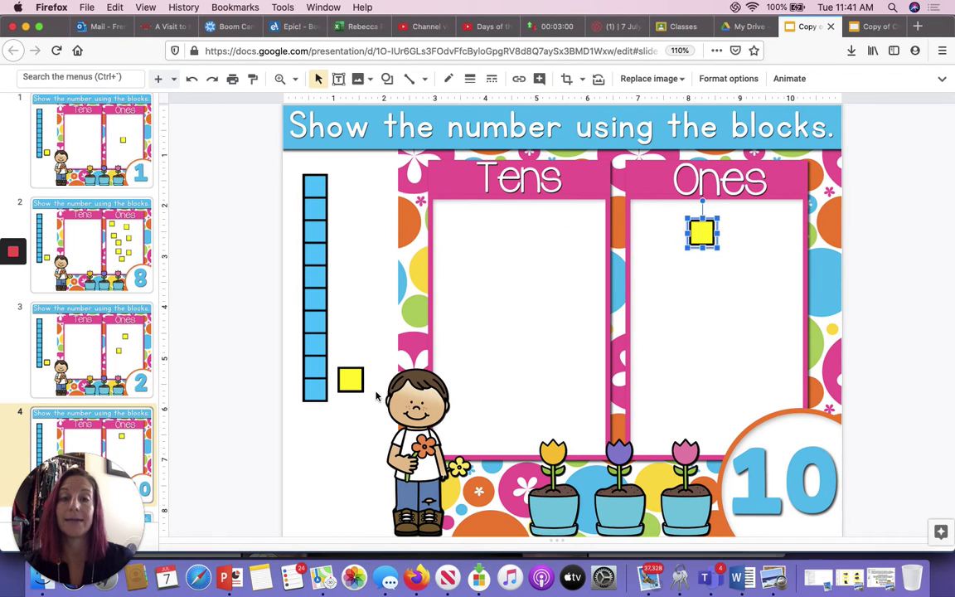
pyautogui.click(351, 380)
pyautogui.moveTo(527, 316); pyautogui.dragTo(682, 267)
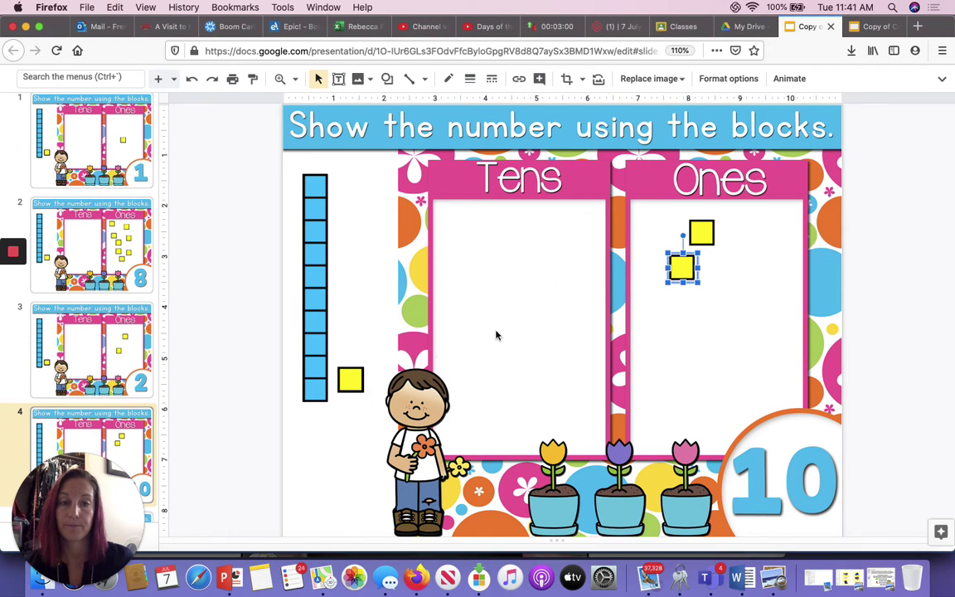
pyautogui.click(351, 380)
pyautogui.moveTo(351, 380); pyautogui.dragTo(672, 304)
pyautogui.moveTo(350, 380); pyautogui.dragTo(738, 253)
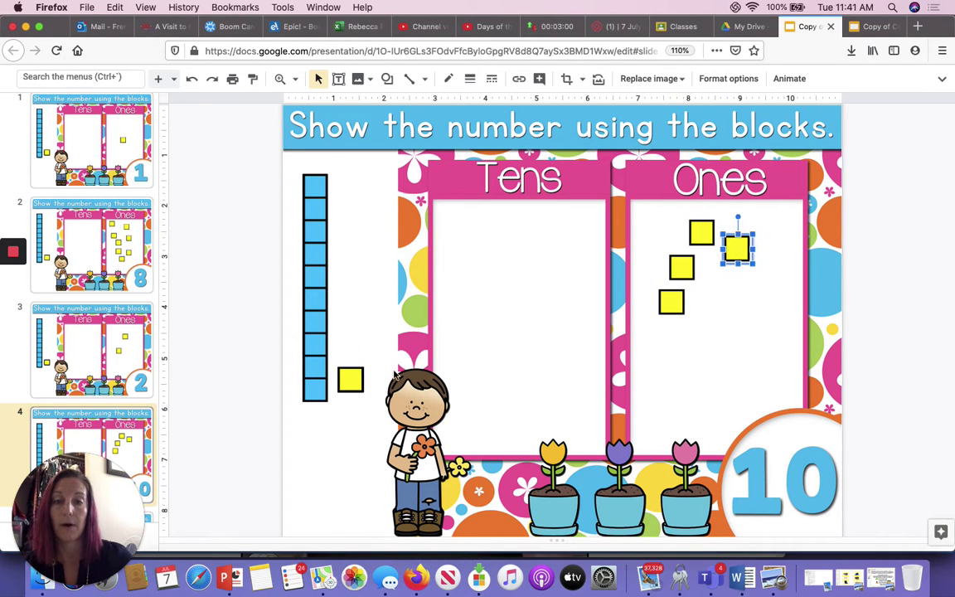
pyautogui.click(351, 380)
pyautogui.moveTo(656, 331); pyautogui.dragTo(718, 304)
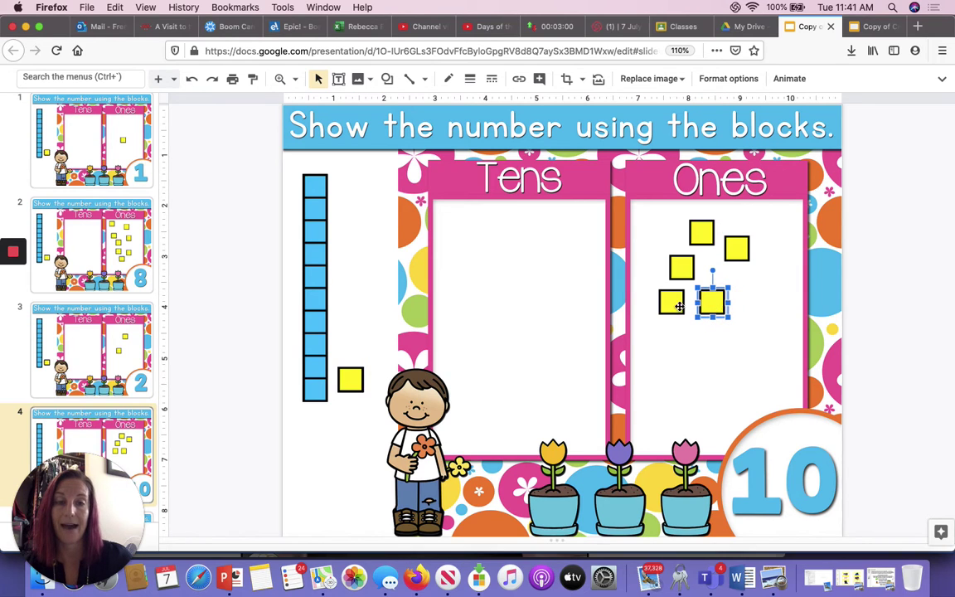
pyautogui.moveTo(350, 380); pyautogui.dragTo(750, 283)
pyautogui.click(344, 383)
pyautogui.moveTo(344, 382); pyautogui.dragTo(672, 342)
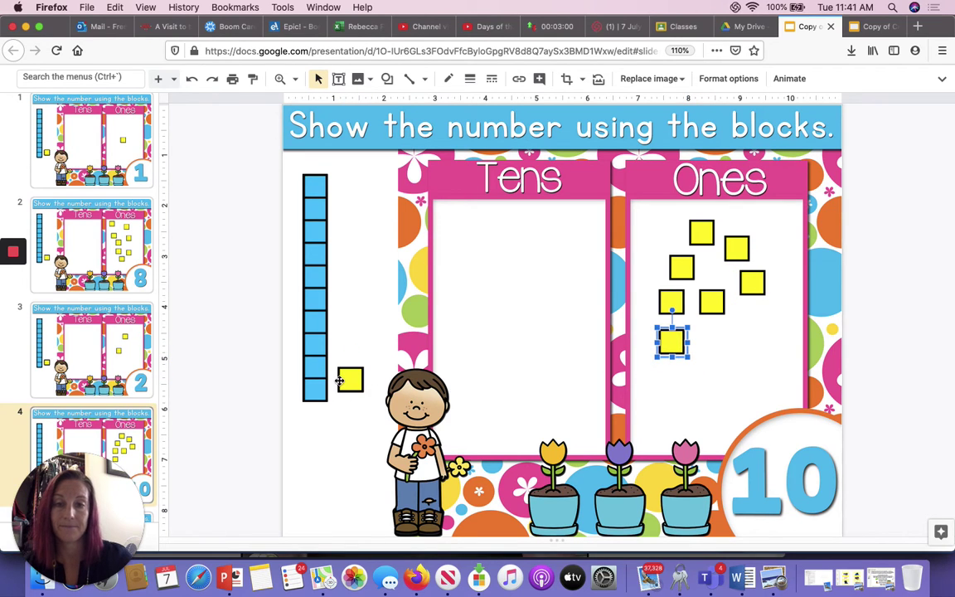
pyautogui.moveTo(350, 379); pyautogui.dragTo(693, 341)
pyautogui.moveTo(350, 380); pyautogui.dragTo(742, 332)
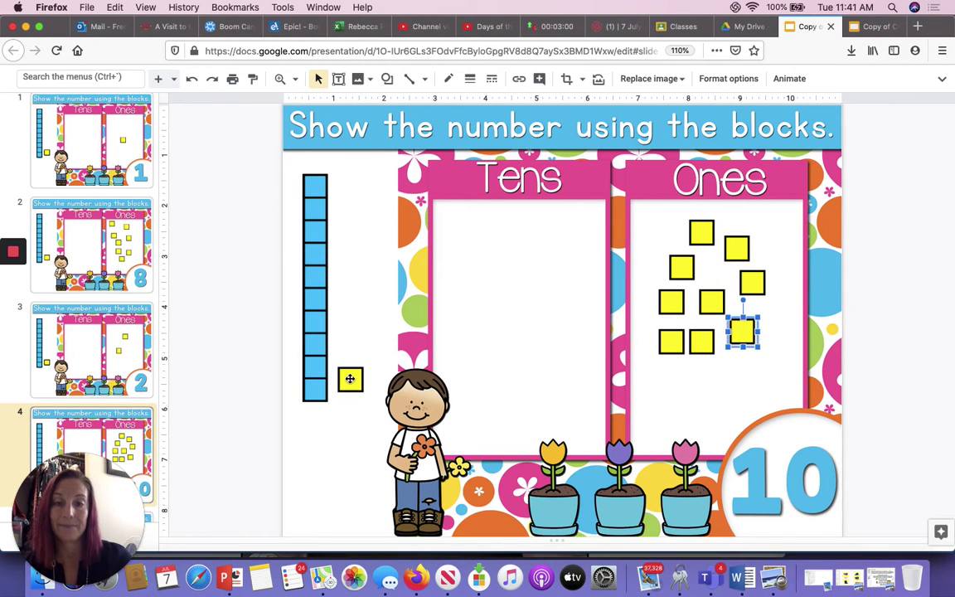
pyautogui.moveTo(350, 380); pyautogui.dragTo(723, 375)
pyautogui.click(687, 395)
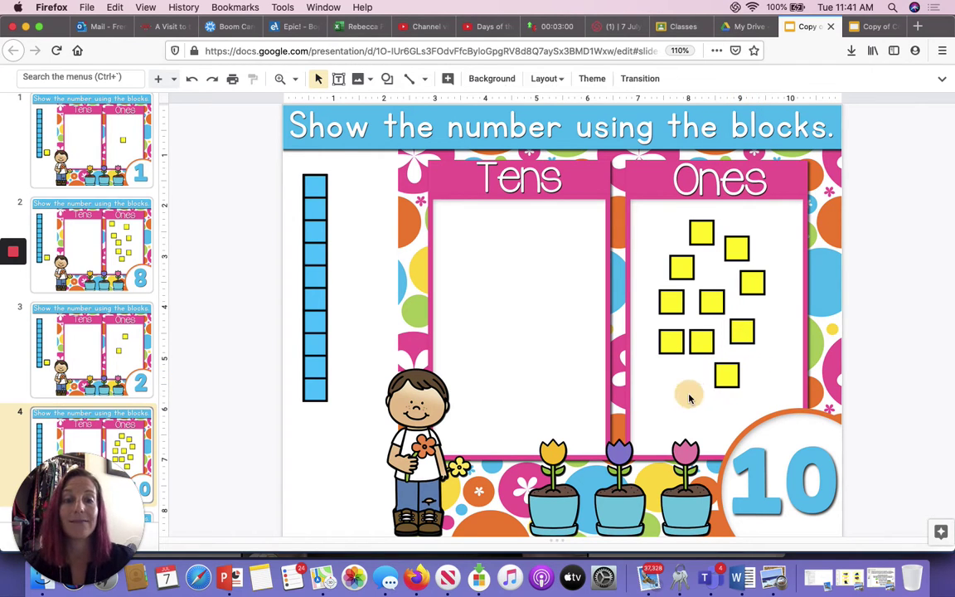